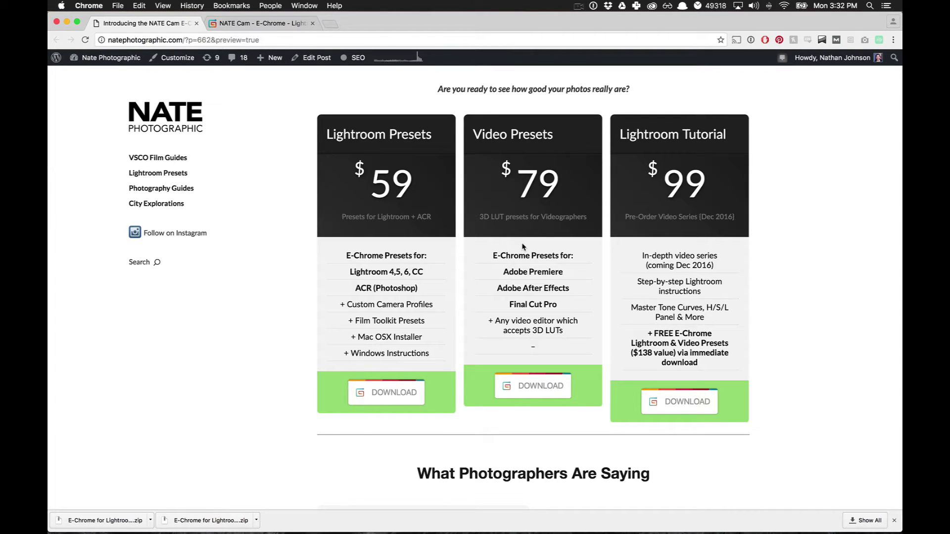
Step: Complete the $59 E-Chrome Lightroom Presets test purchase and start downloading the zip
click(376, 394)
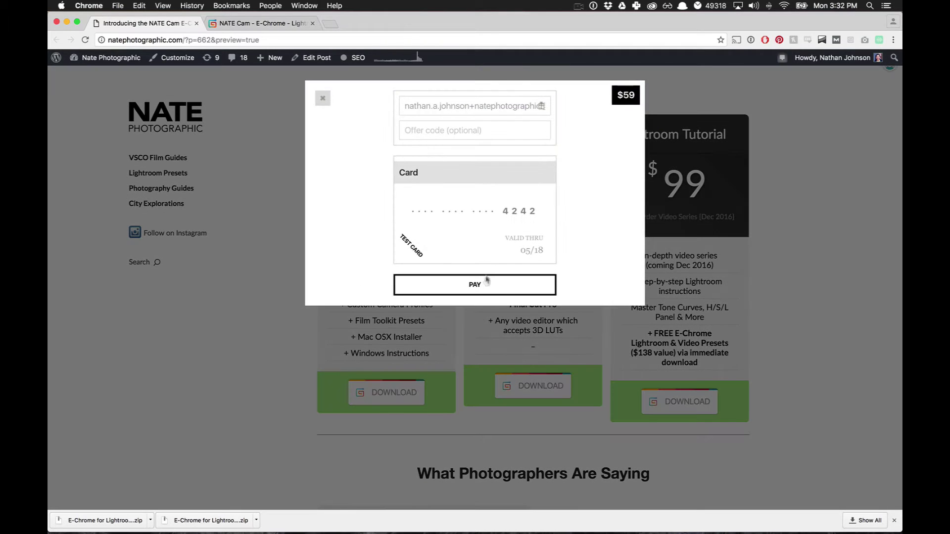
click(485, 286)
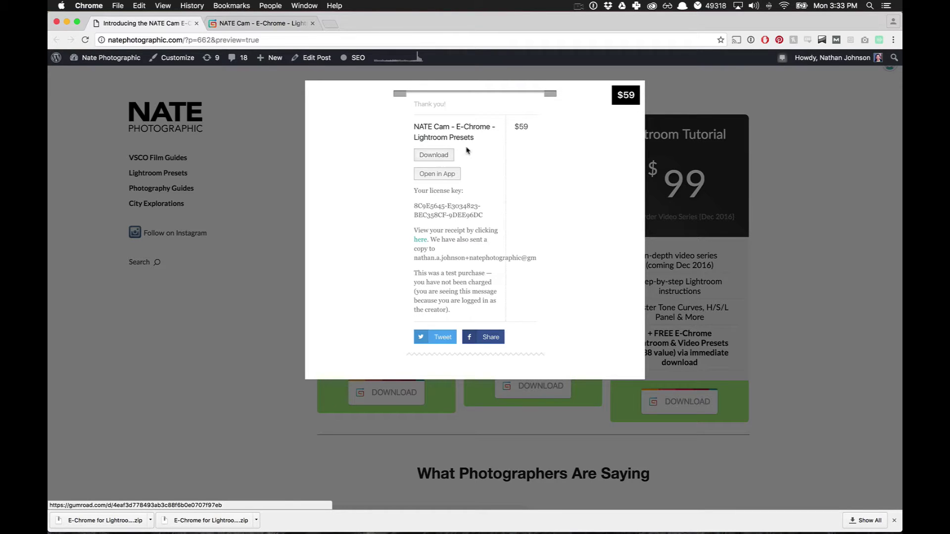
click(429, 159)
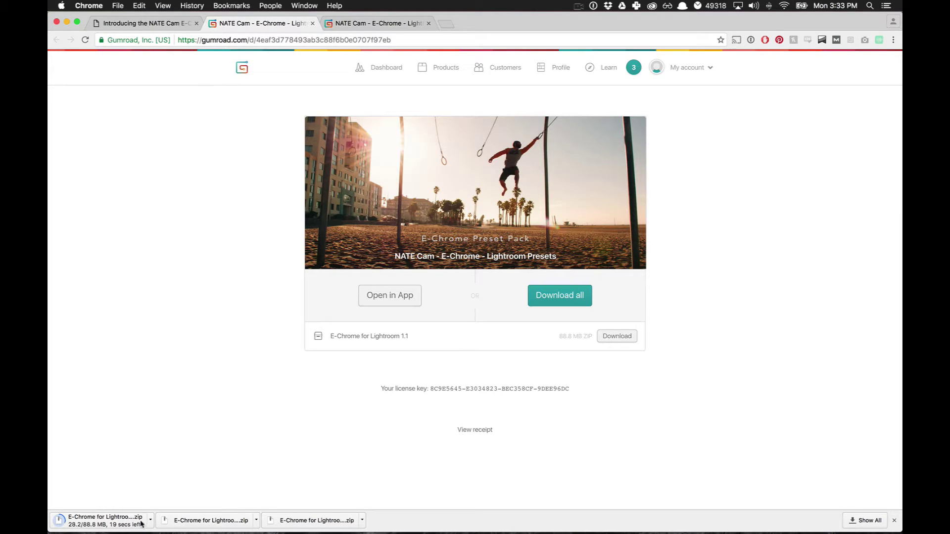
Step: Unzip E-Chrome for Lightroom 1.1 in Finder's Downloads folder
key(super+Tab)
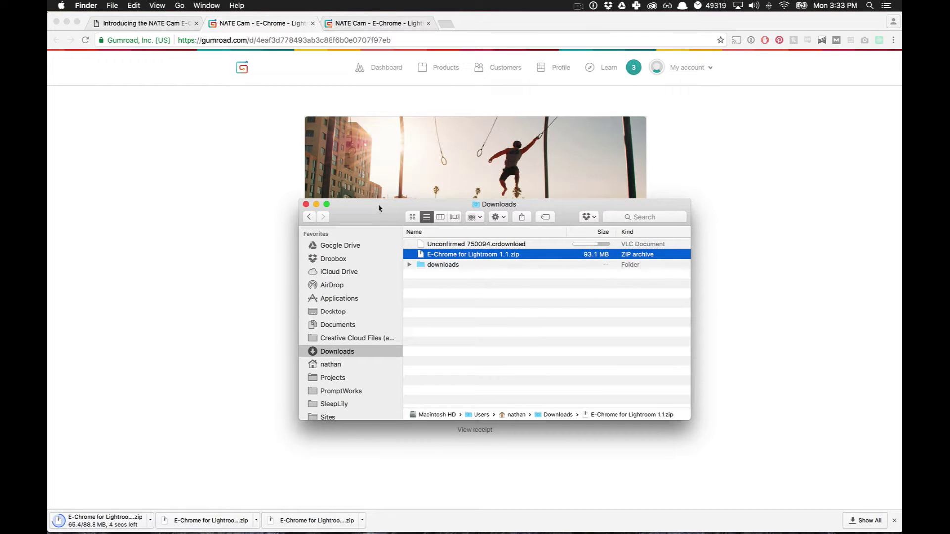
drag(381, 208, 350, 135)
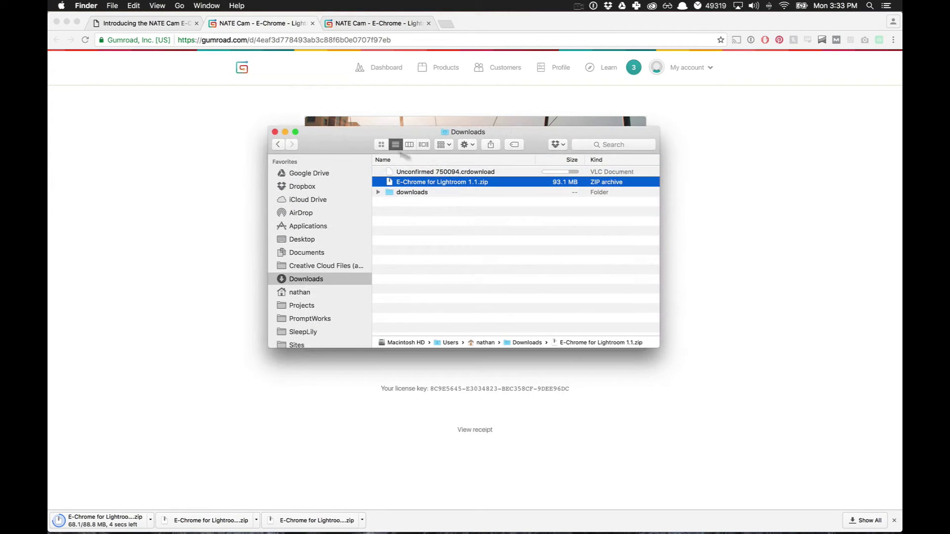
double_click(454, 183)
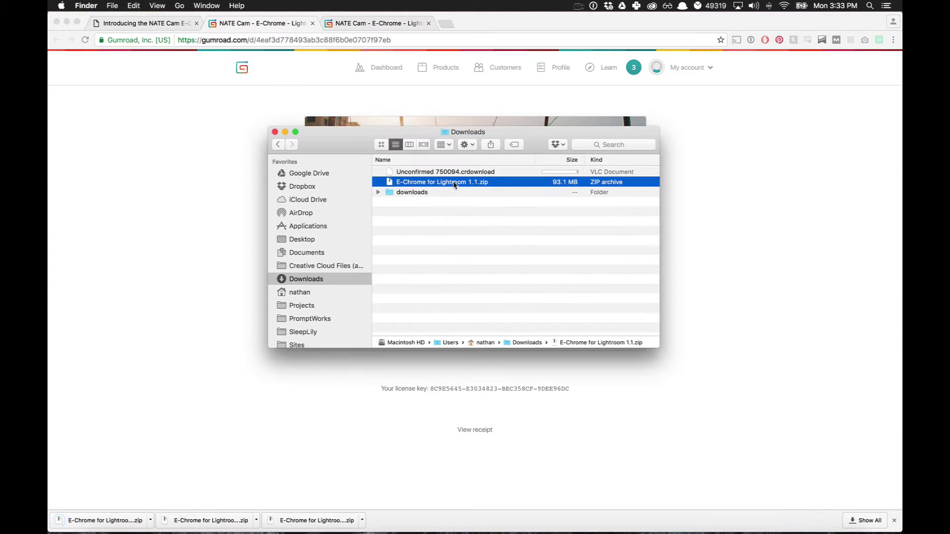
Step: Look through the Camera Profiles, ACR Settings and Lightroom Presets folders, then launch Mac Installer - E-Chrome
click(378, 172)
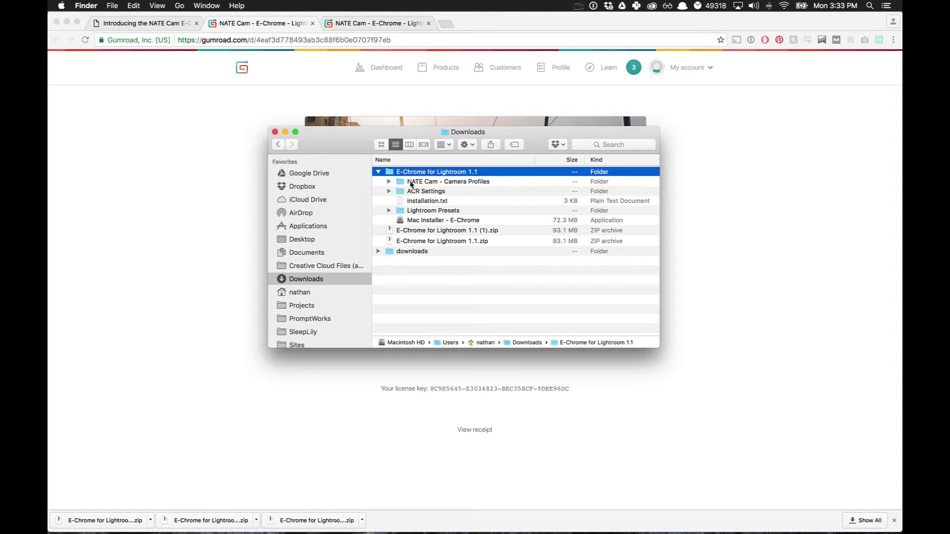
click(411, 182)
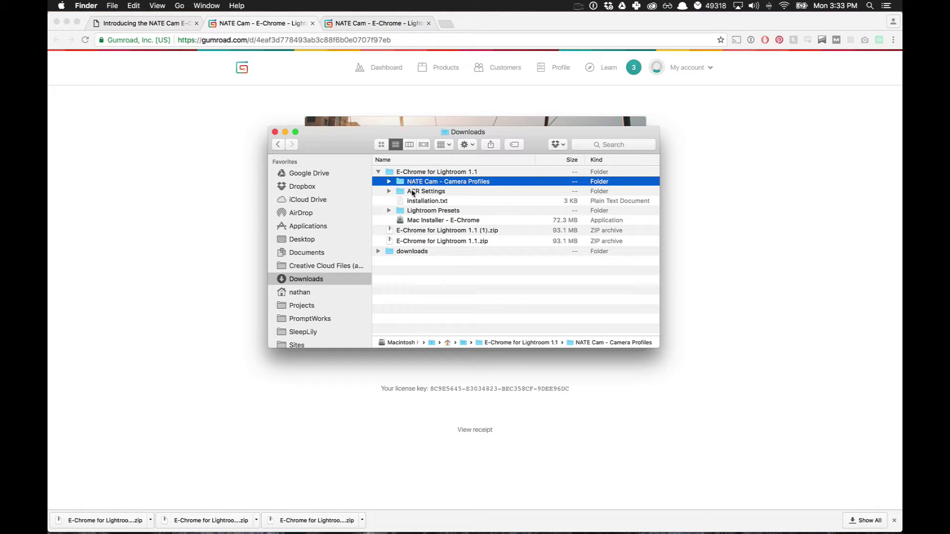
click(424, 193)
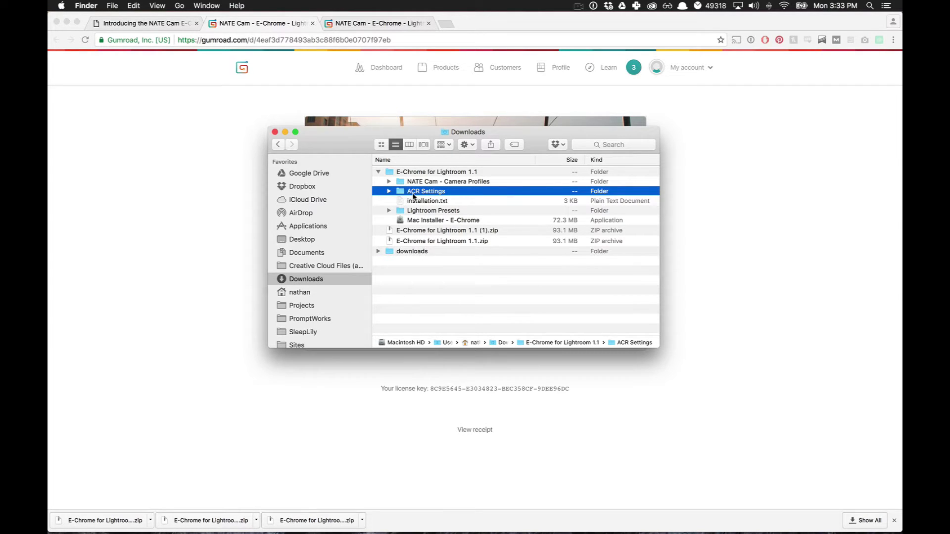
click(419, 213)
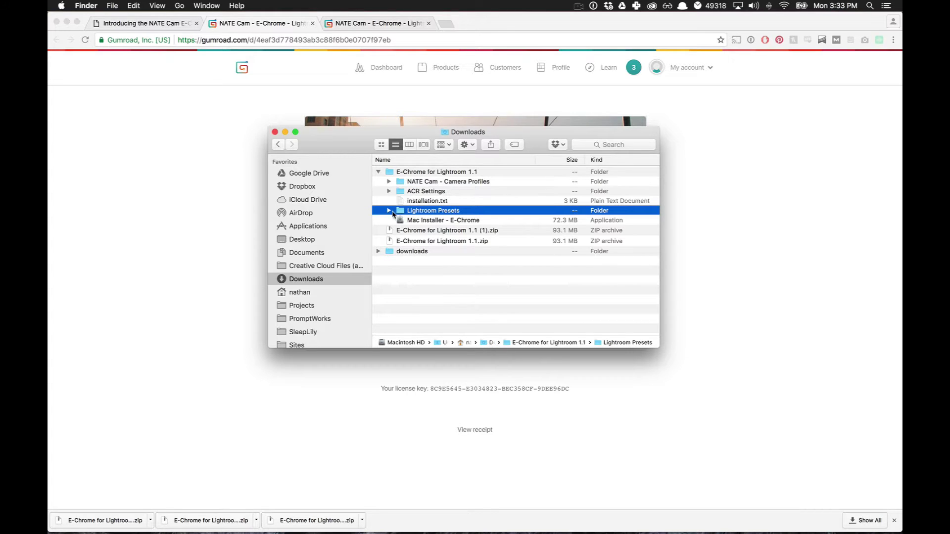
click(389, 211)
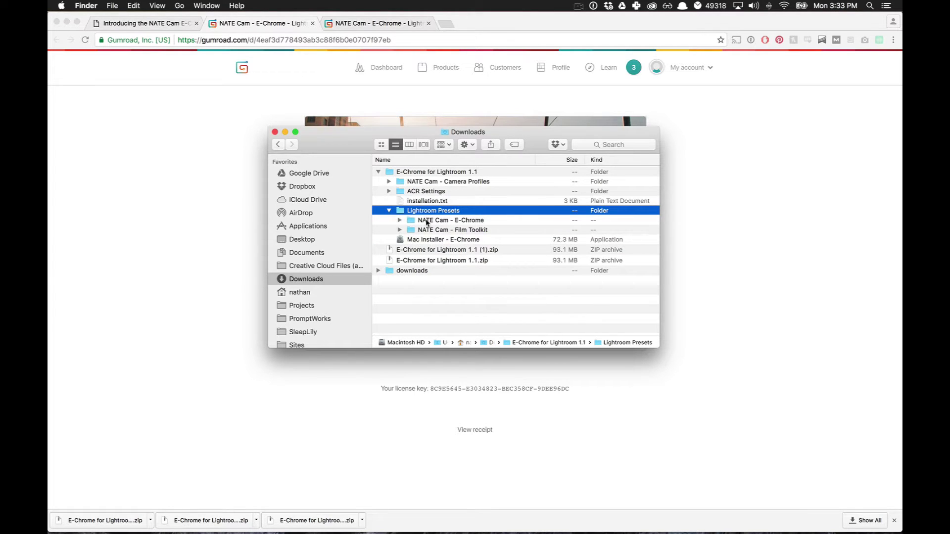
click(427, 221)
click(430, 232)
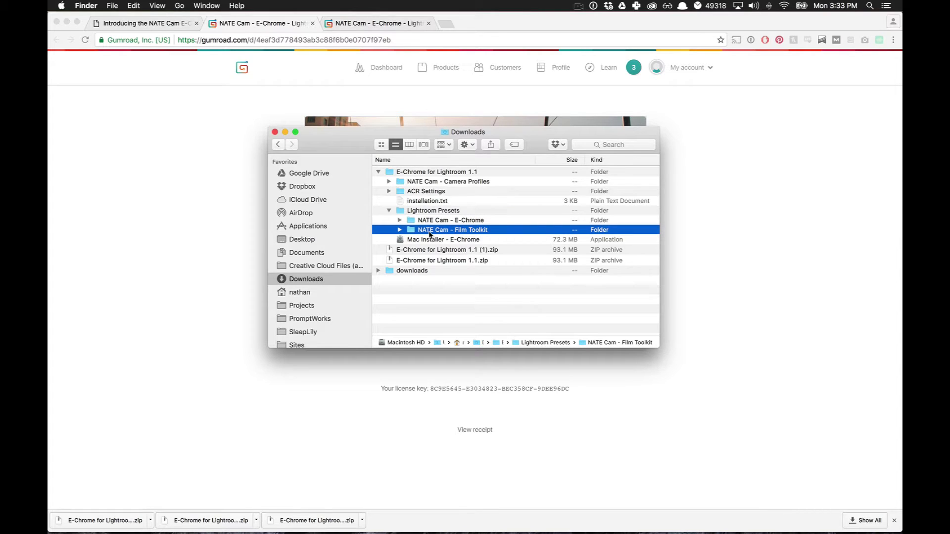
click(389, 210)
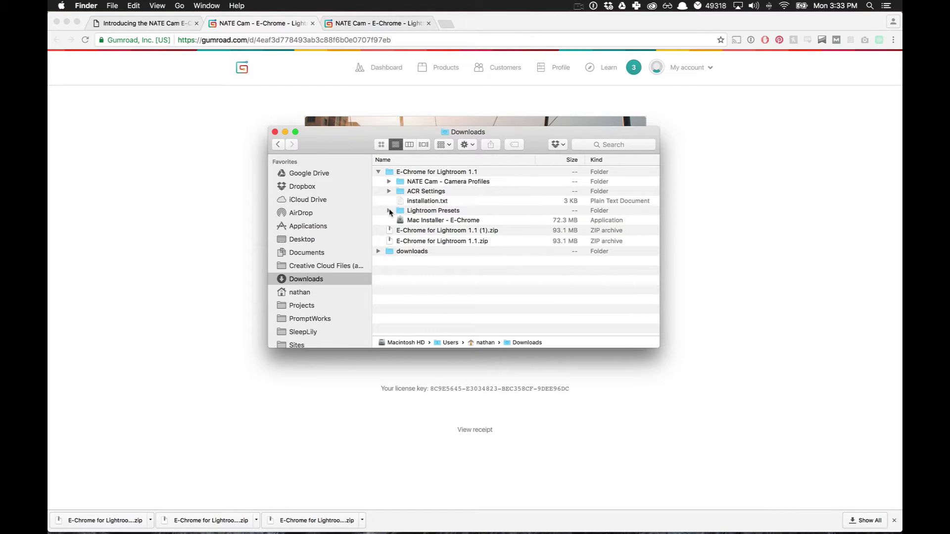
click(430, 223)
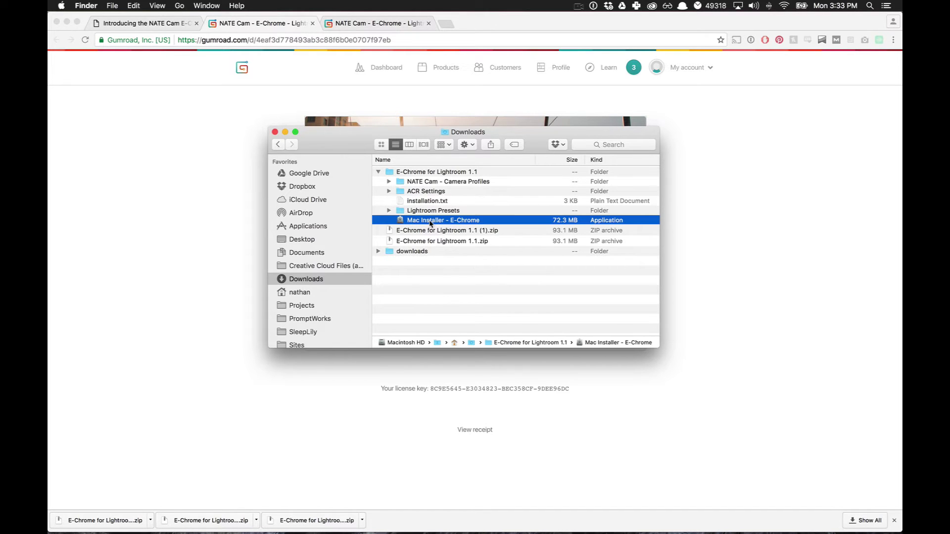
Step: Open Mac Installer - E-Chrome past the unidentified-developer block and let it install
double_click(430, 220)
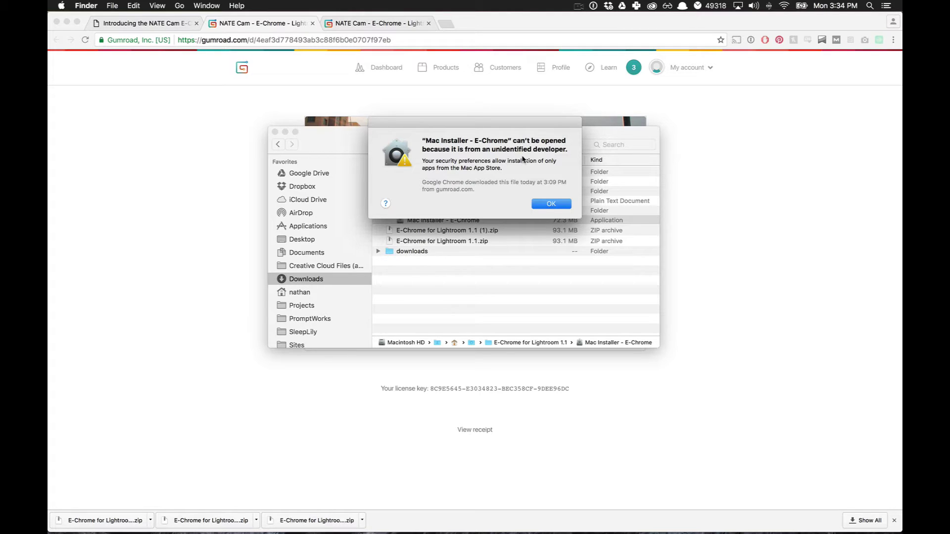
click(562, 205)
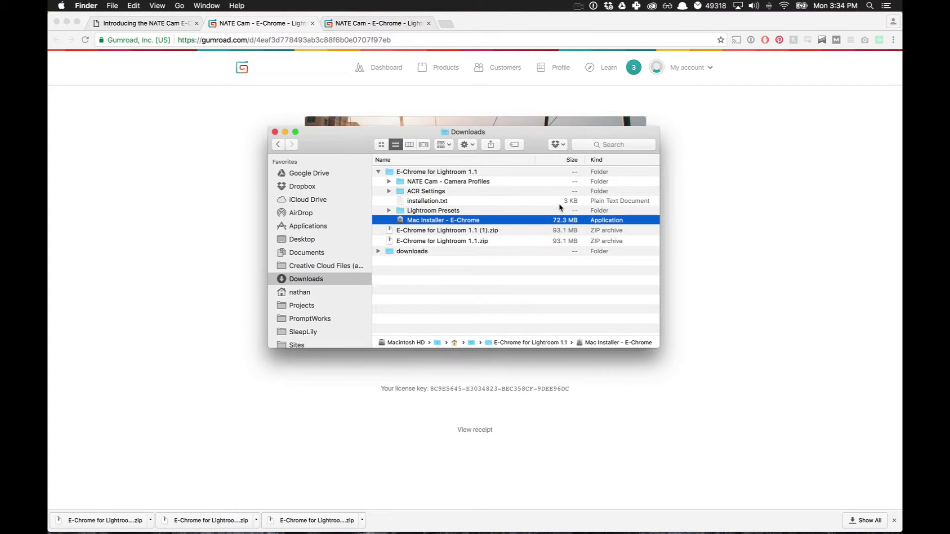
right_click(428, 223)
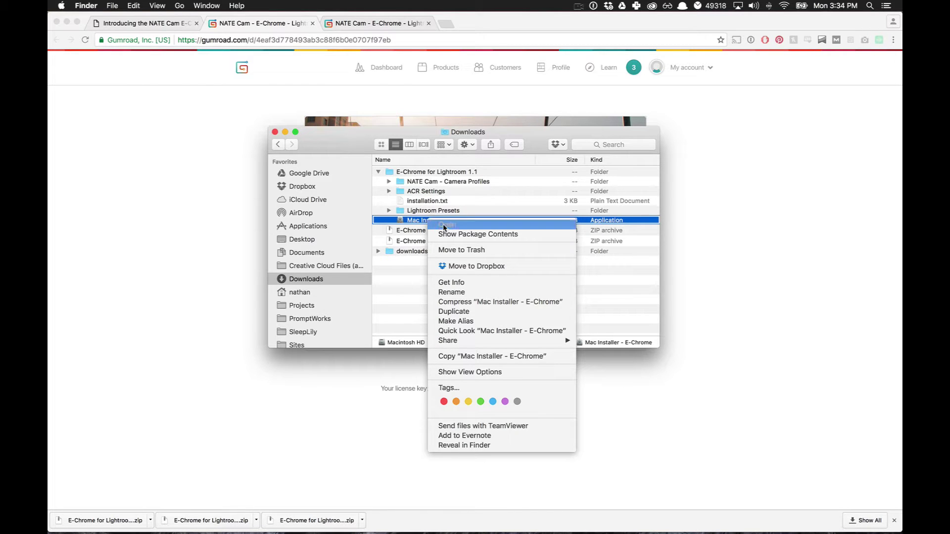
click(444, 225)
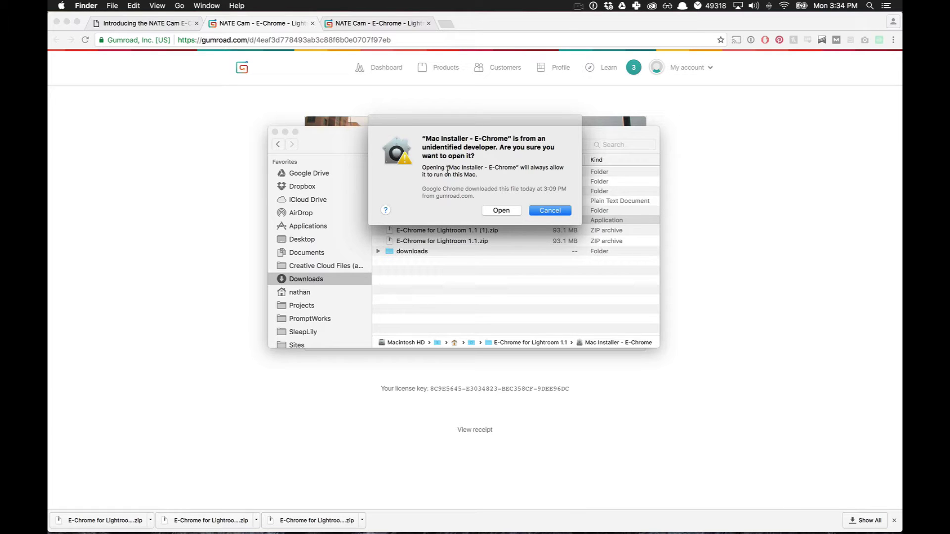
click(501, 211)
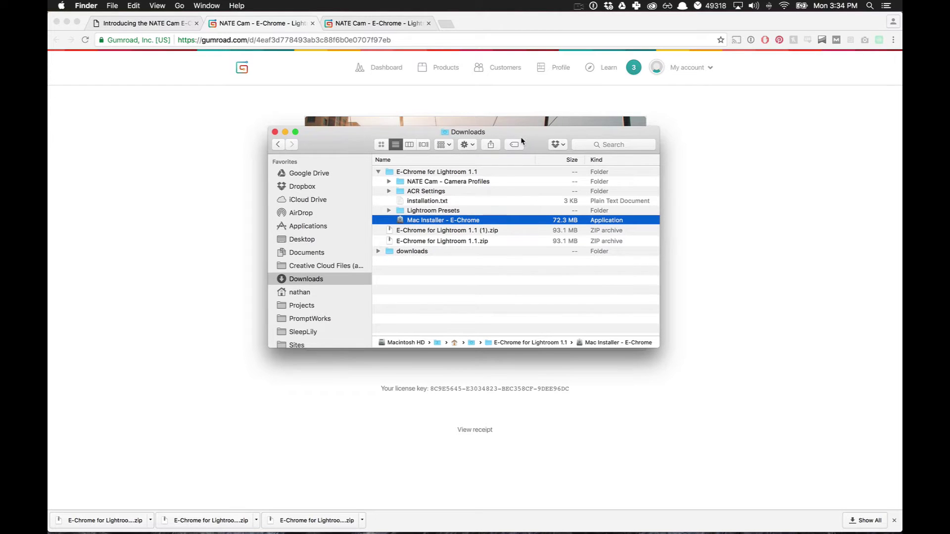
click(501, 70)
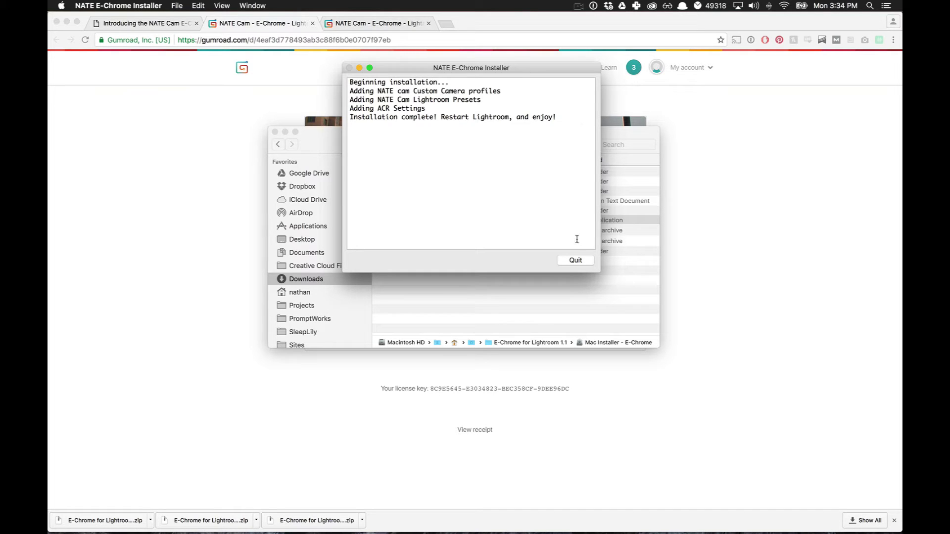
Step: Quit the installer, reset the photo with RESET EX, and apply the EX01 // – preset
click(576, 260)
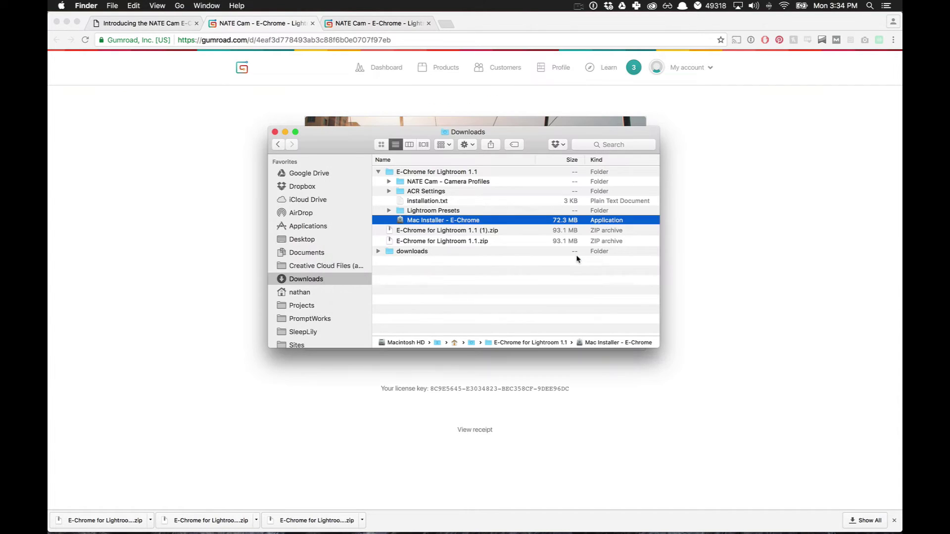
key(super+Tab)
key(super+Tab)
key(super+Tab)
key(super+Tab)
key(super+Tab)
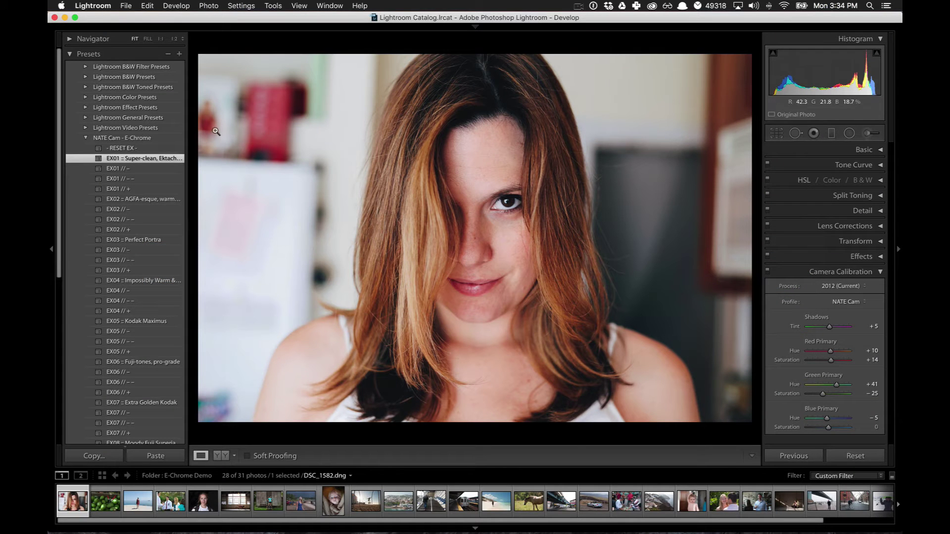
click(95, 147)
click(87, 138)
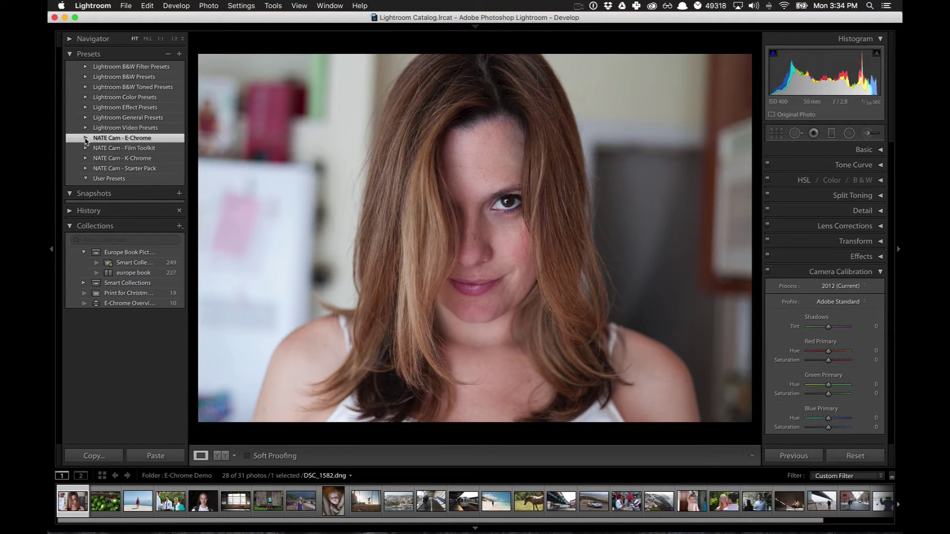
click(86, 139)
click(117, 169)
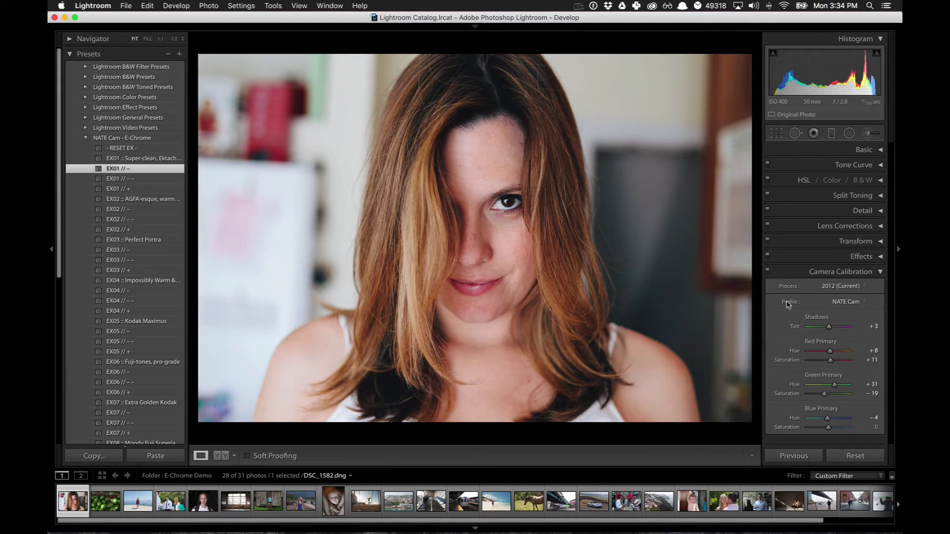
Step: Confirm the Camera Calibration profile is NATE Cam, then return to Finder
click(881, 275)
click(881, 274)
click(854, 303)
click(841, 301)
key(super+Tab)
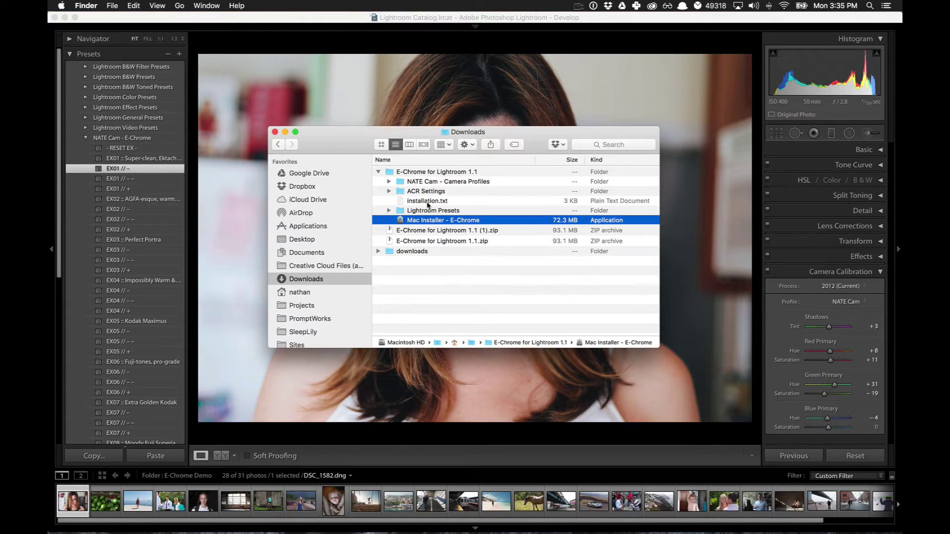
Step: Open installation.txt in TextEdit and arrange it beside the Downloads window
double_click(427, 201)
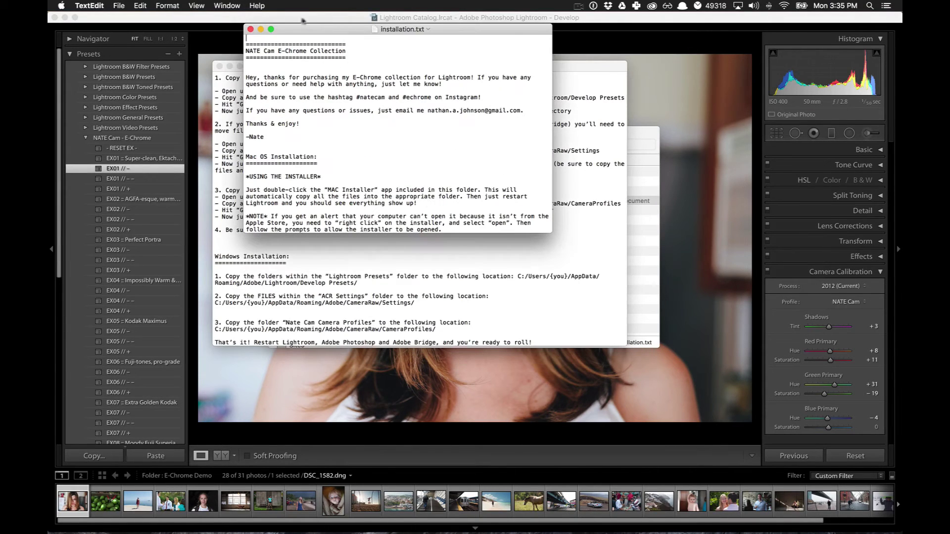
click(251, 30)
drag(322, 70, 364, 42)
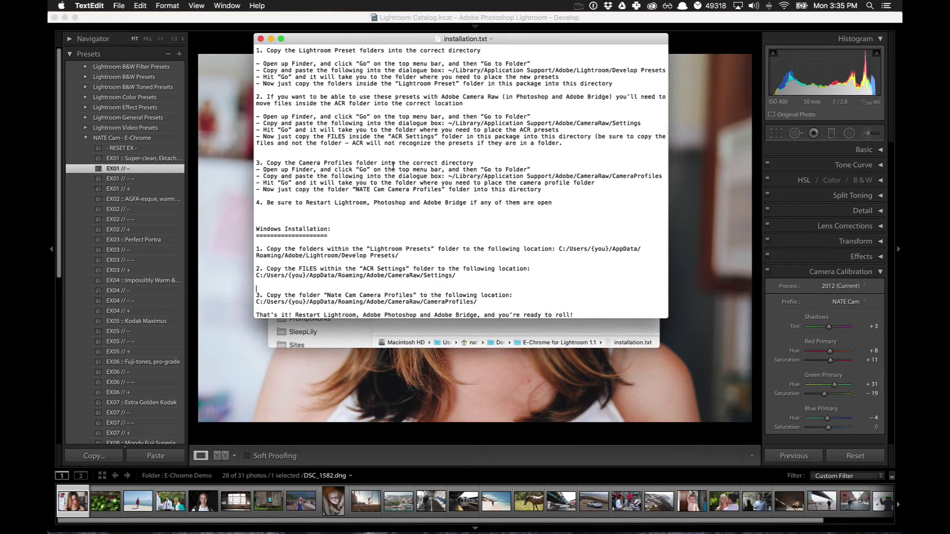
scroll(393, 165, up, 5)
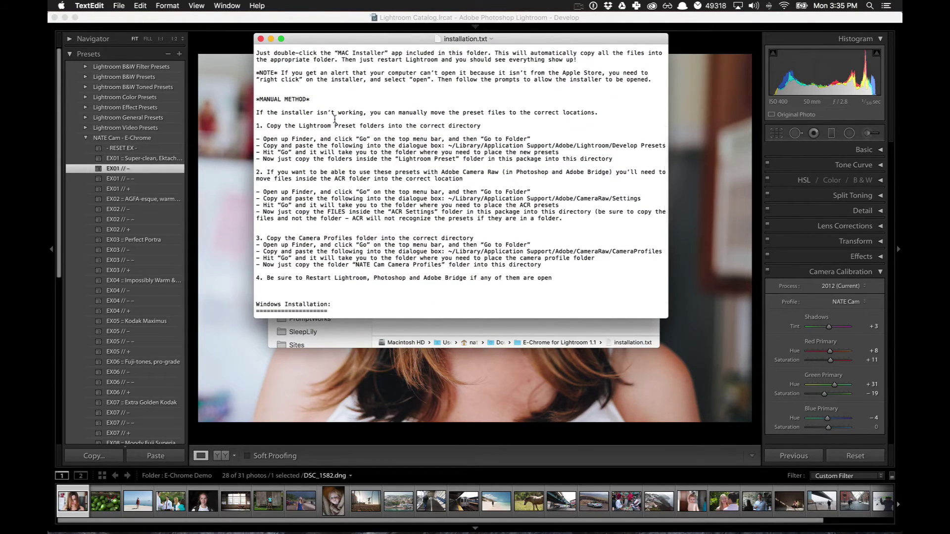
scroll(335, 119, down, 3)
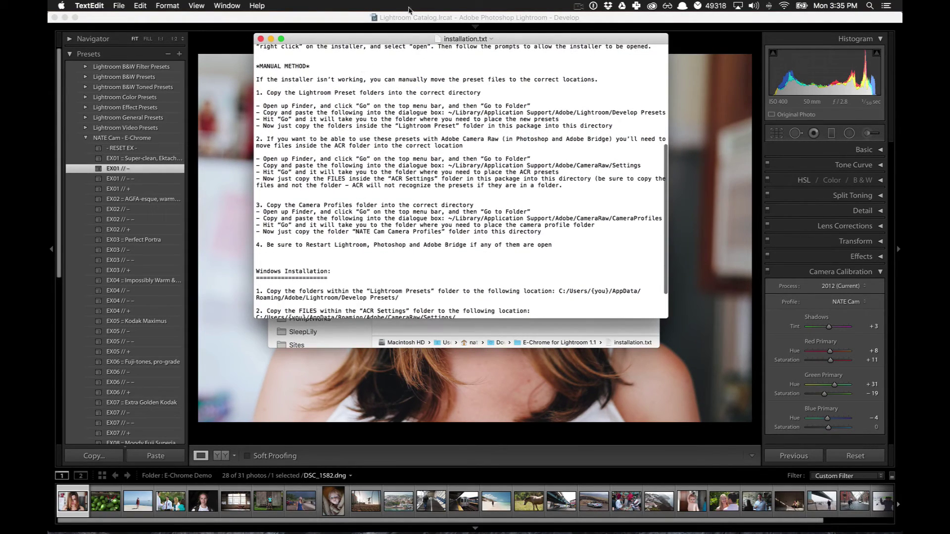
drag(380, 39, 618, 83)
drag(354, 140, 166, 136)
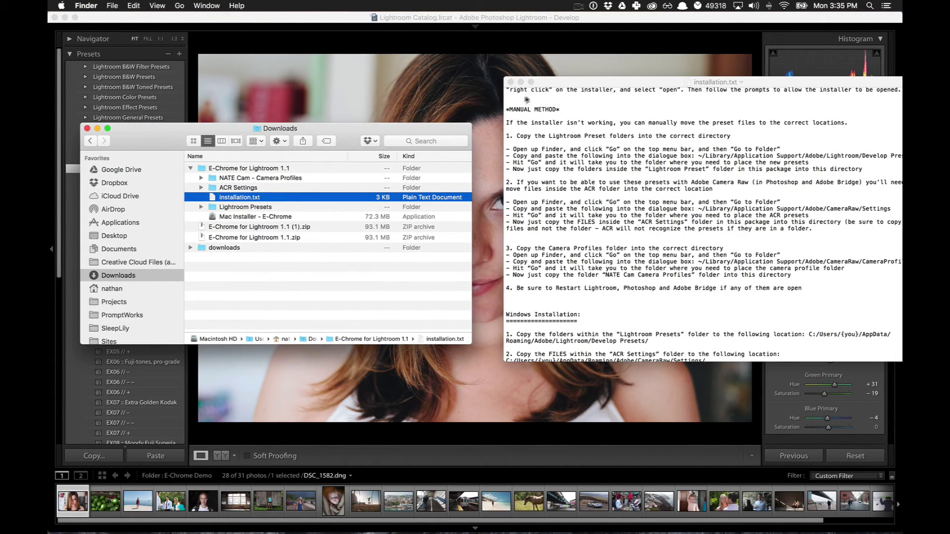
drag(600, 82, 513, 82)
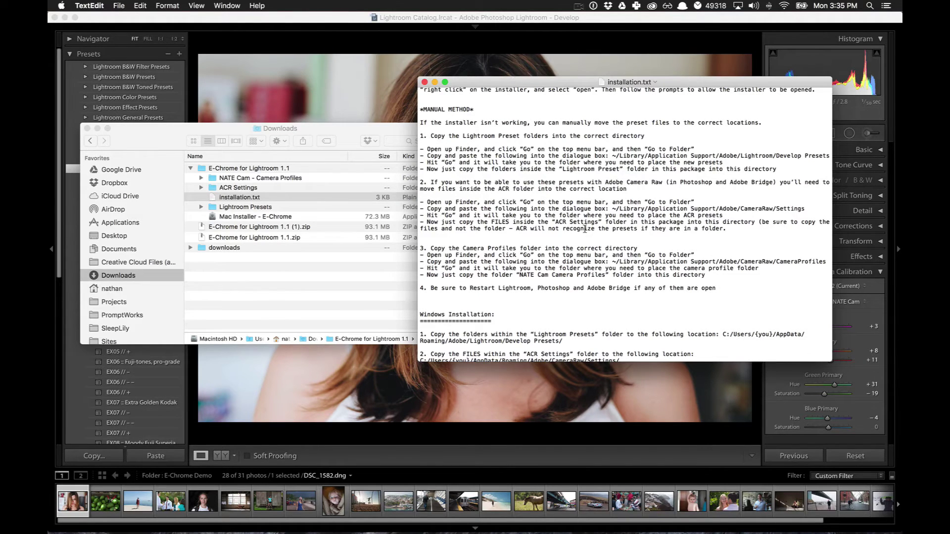
scroll(585, 229, down, 5)
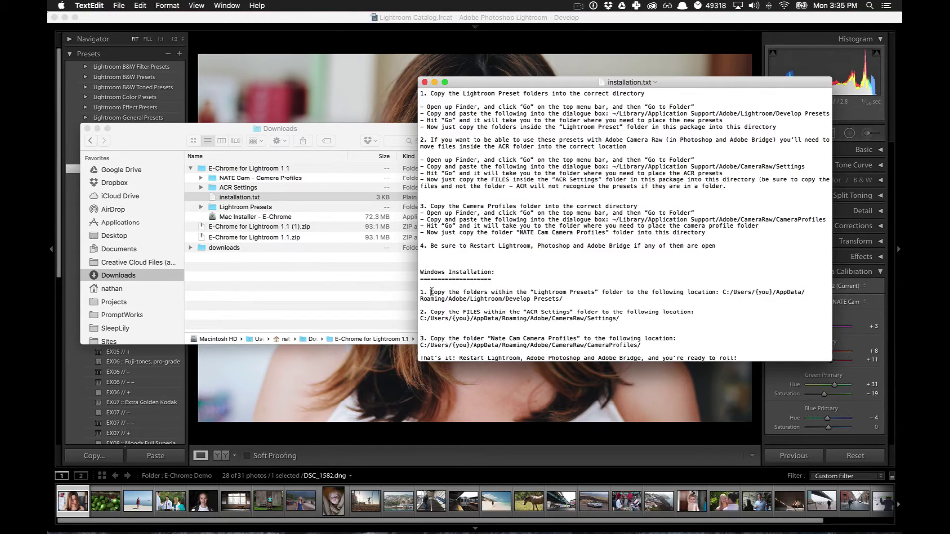
Step: Highlight the Windows Develop Presets install path in the notes
drag(430, 292, 589, 301)
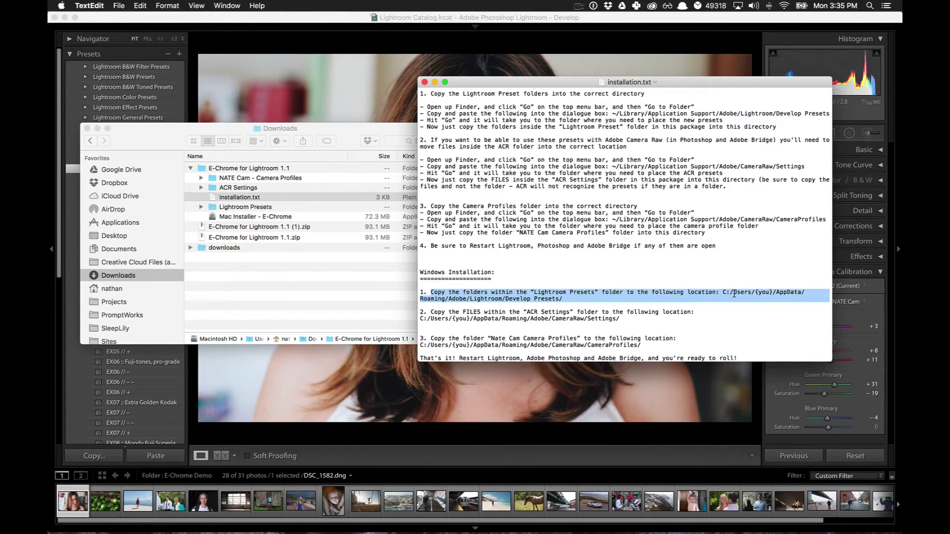
click(729, 292)
drag(722, 292, 722, 297)
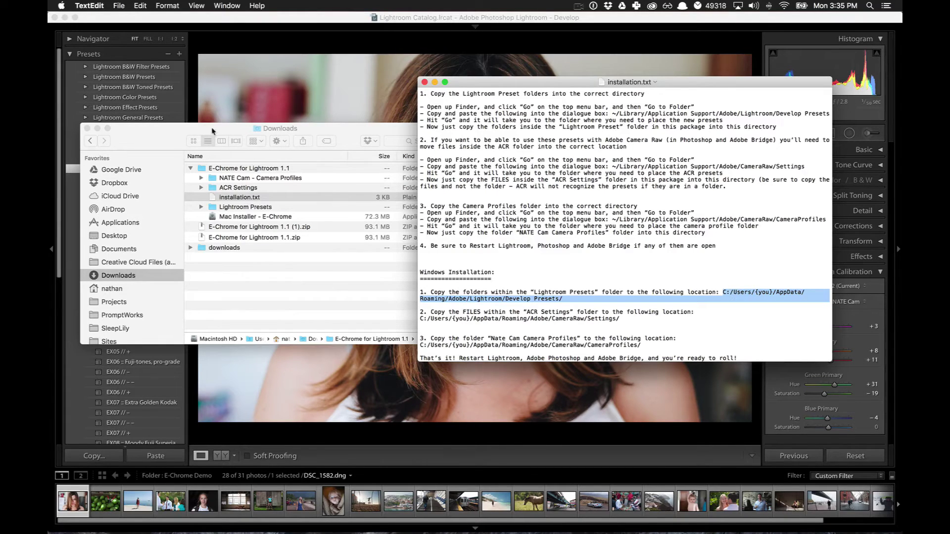
Step: Expand Lightroom Presets and select the NATE Cam - E-Chrome and NATE Cam - Film Toolkit folders
drag(172, 139, 182, 121)
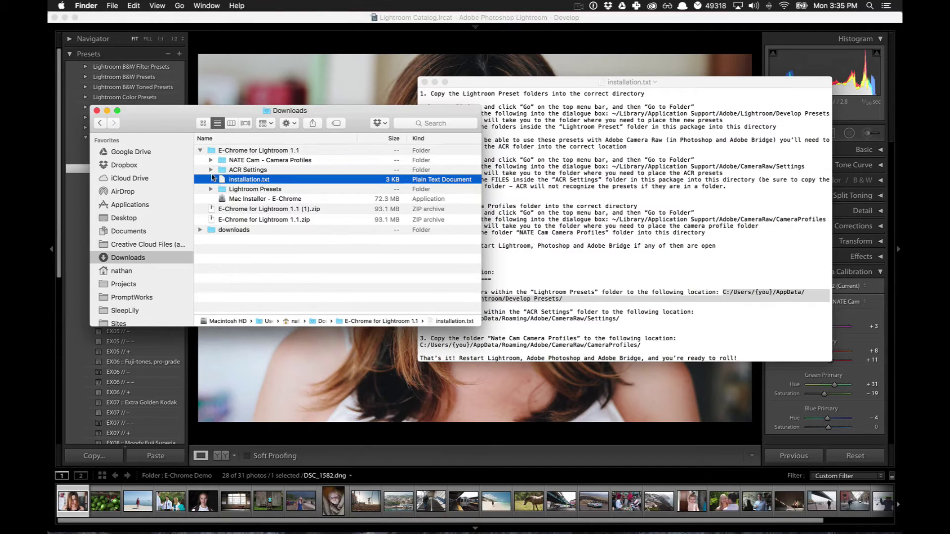
click(211, 190)
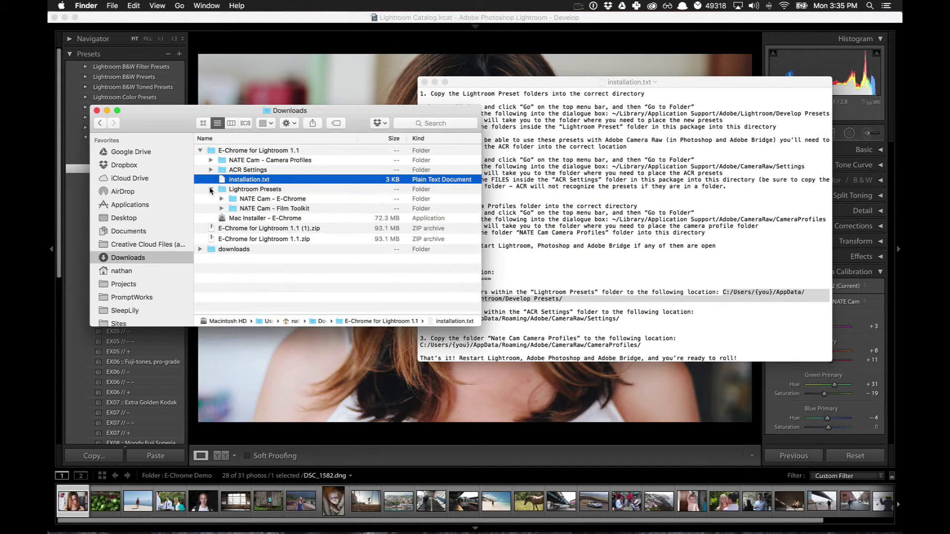
click(271, 198)
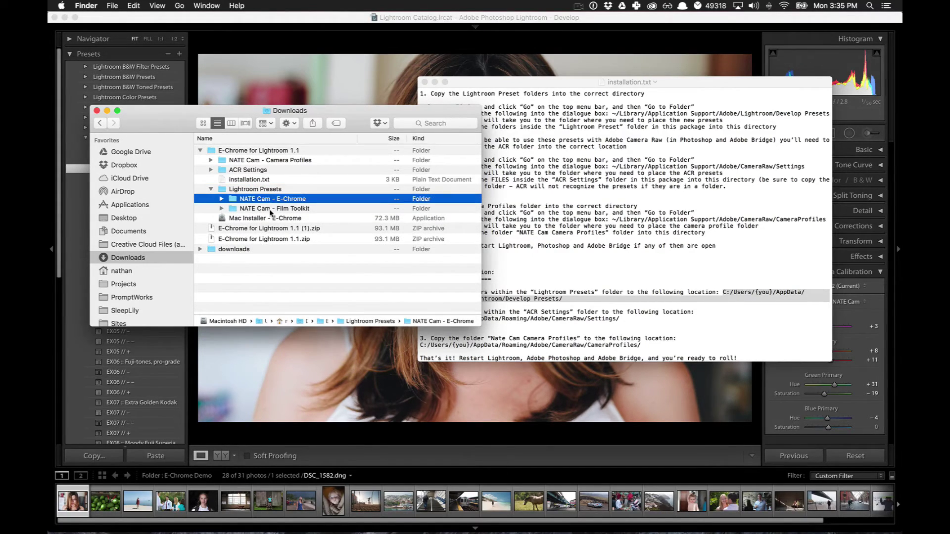
shift+click(271, 210)
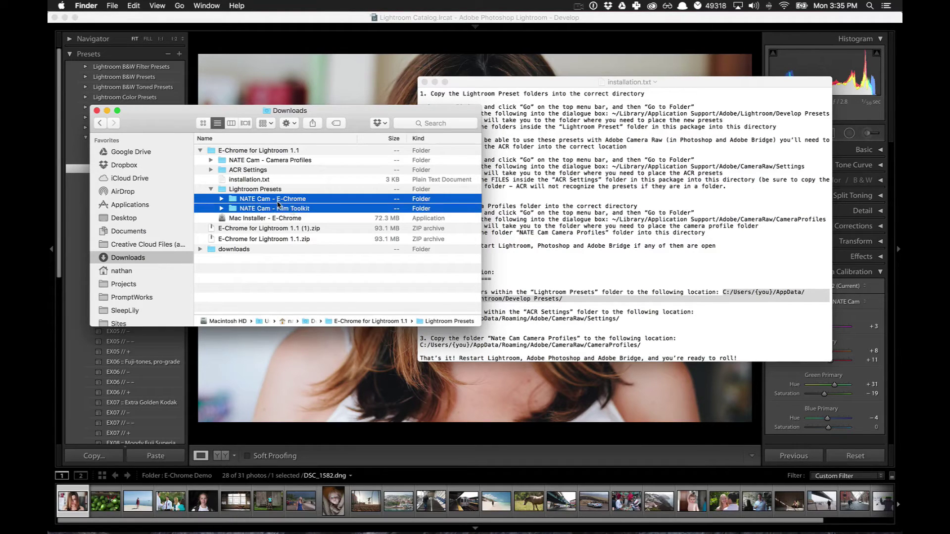
click(589, 240)
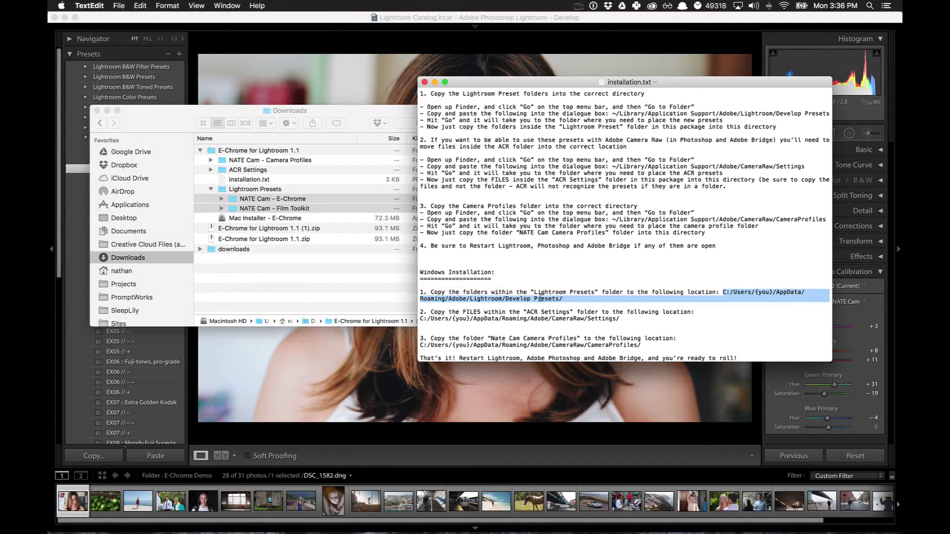
click(533, 319)
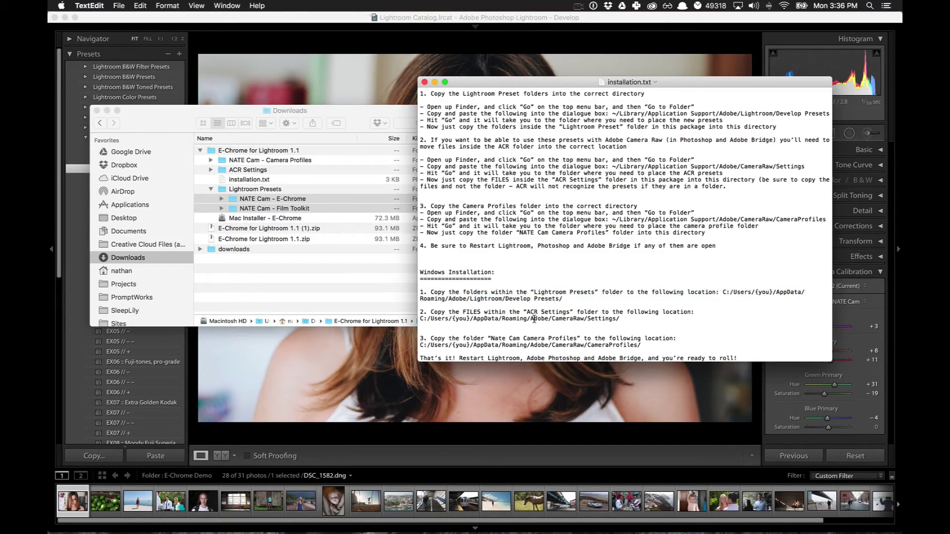
Step: Highlight the ACR Settings instruction and select every .xmp file in the ACR Settings folder
scroll(494, 311, down, 2)
drag(462, 310, 692, 319)
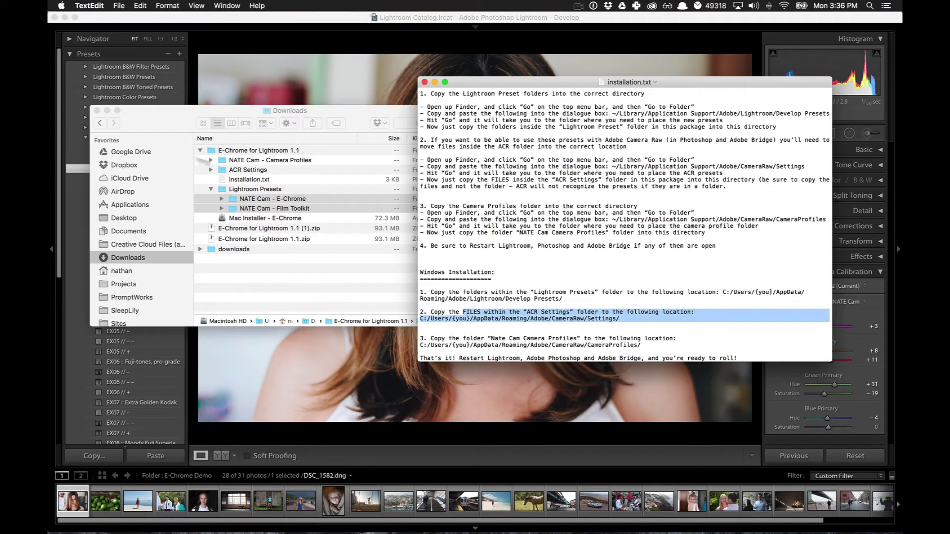
click(211, 169)
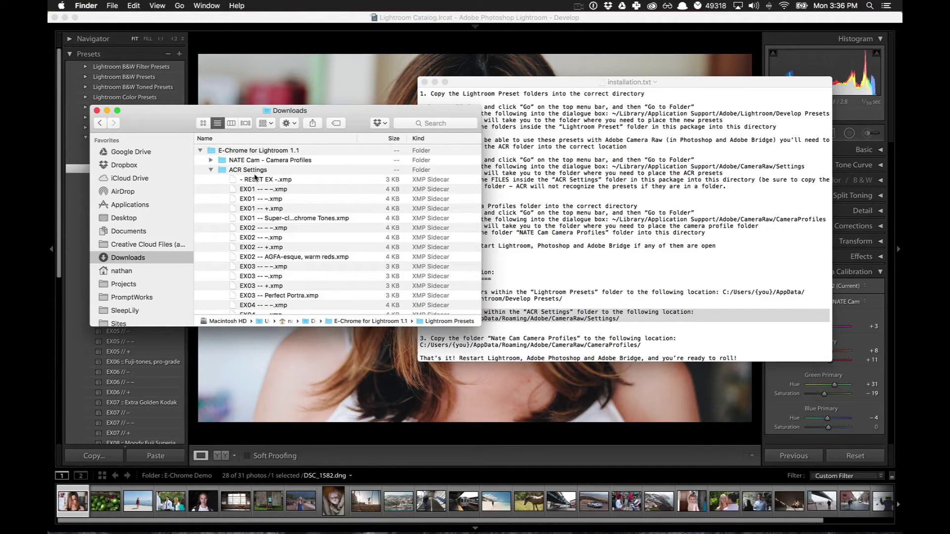
click(256, 179)
scroll(297, 237, down, 3)
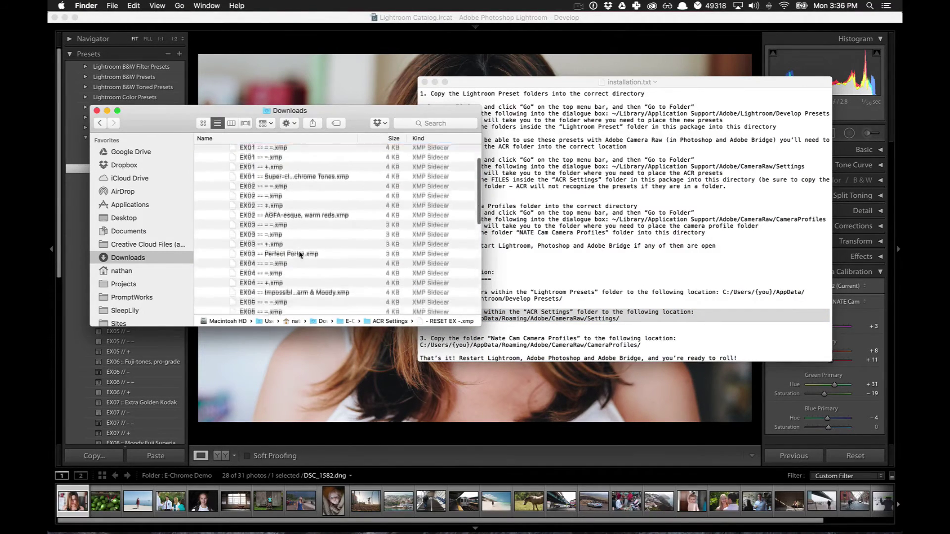
scroll(300, 255, down, 10)
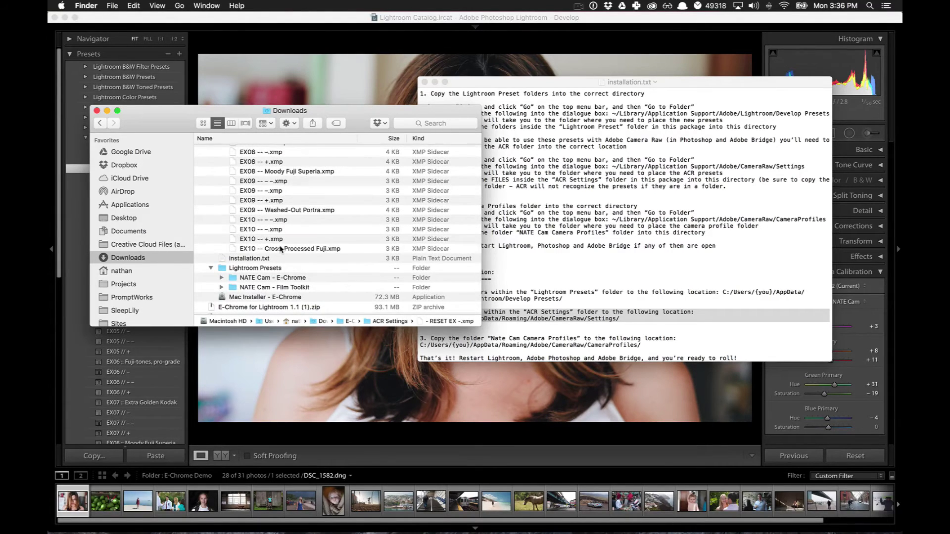
shift+click(281, 249)
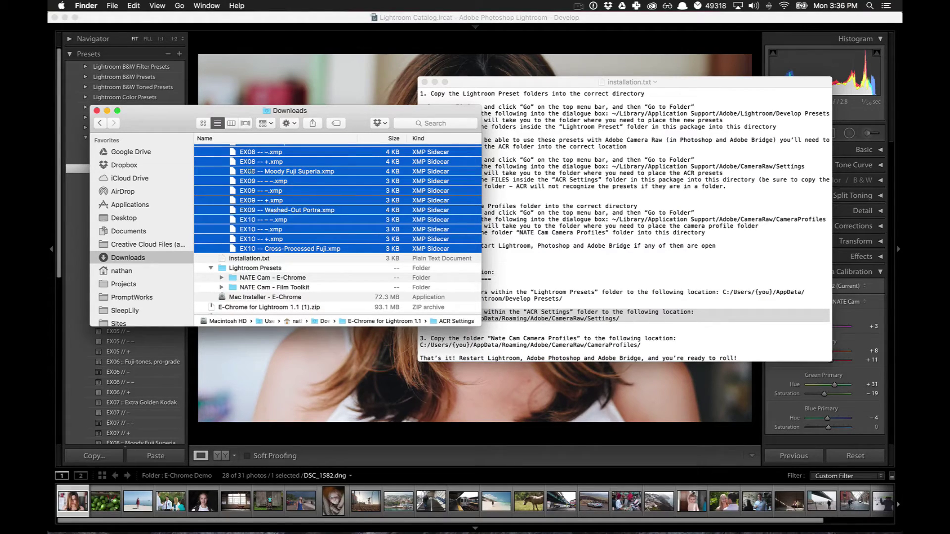
Step: Mark the Windows ACR Settings install path in the notes
click(635, 261)
click(633, 306)
drag(634, 319, 419, 321)
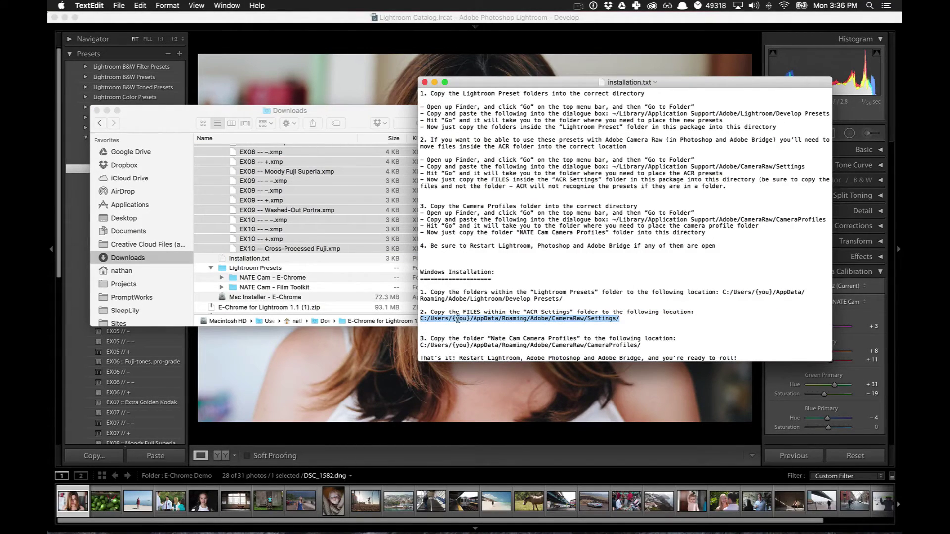
Step: Collapse ACR Settings, select NATE Cam - Camera Profiles, and mark the Windows CameraProfiles path
click(462, 343)
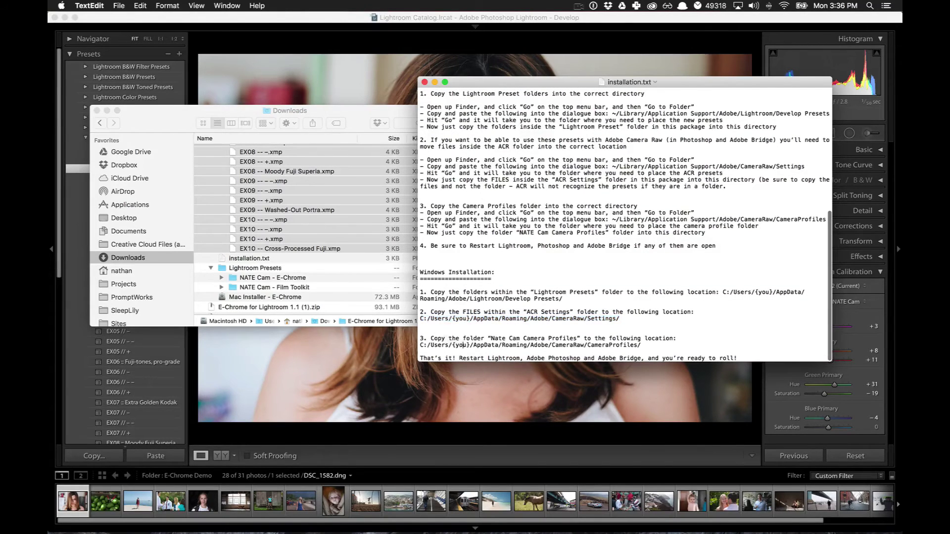
scroll(268, 238, up, 10)
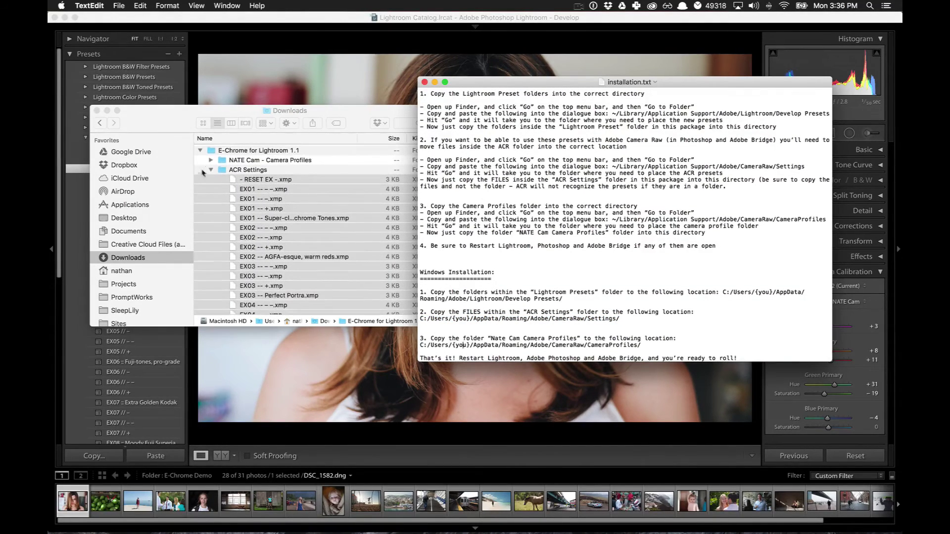
click(211, 171)
click(246, 161)
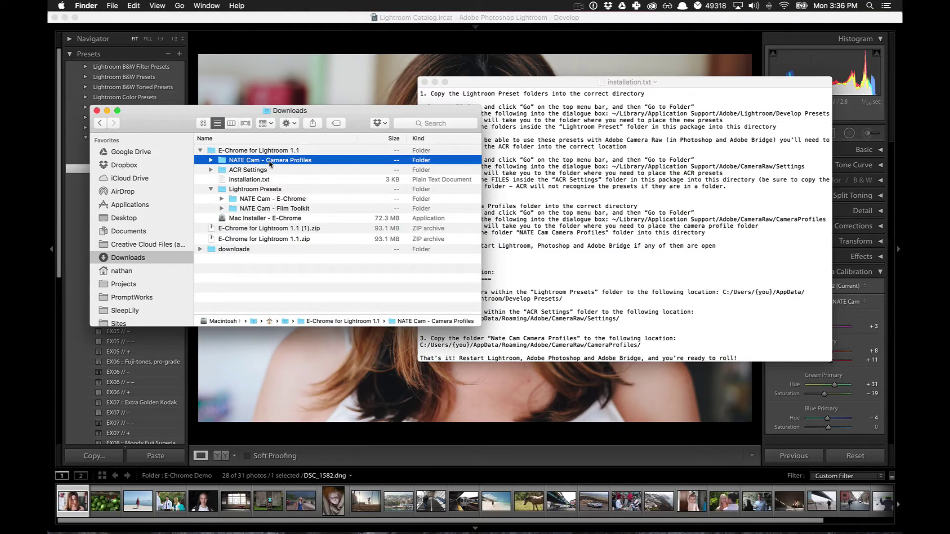
click(570, 191)
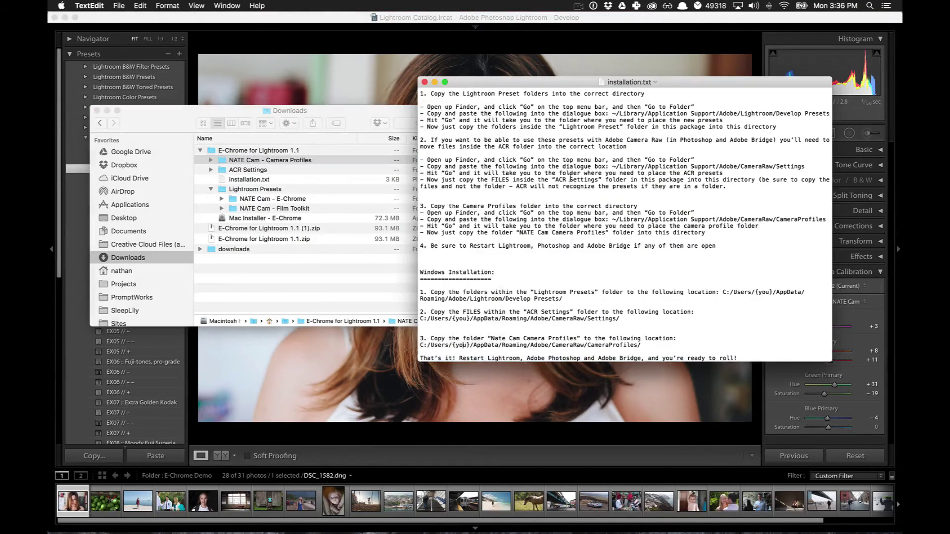
drag(649, 347, 420, 345)
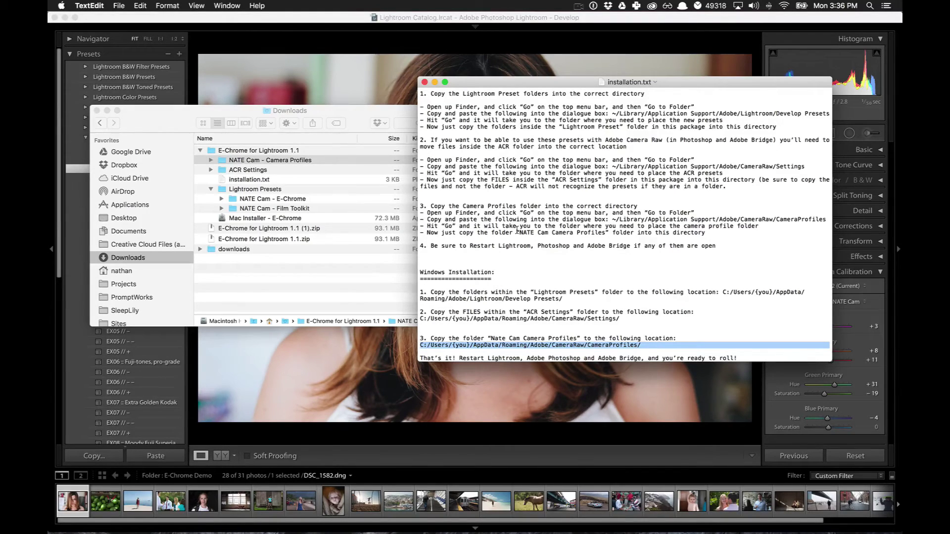
scroll(517, 229, up, 5)
Step: Mark the Mac ~/Library/.../Develop Presets path in the notes and return to Lightroom
scroll(517, 230, down, 4)
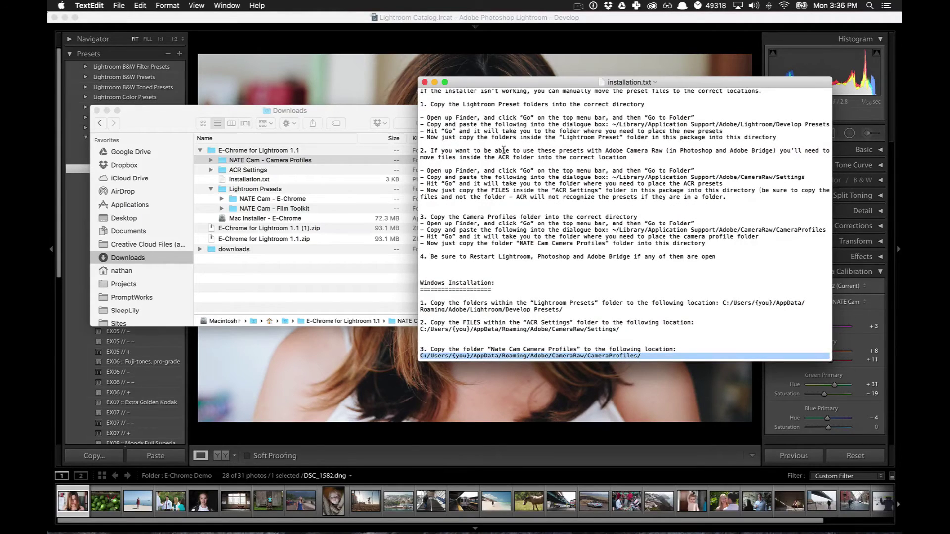
scroll(526, 270, up, 6)
scroll(526, 270, down, 3)
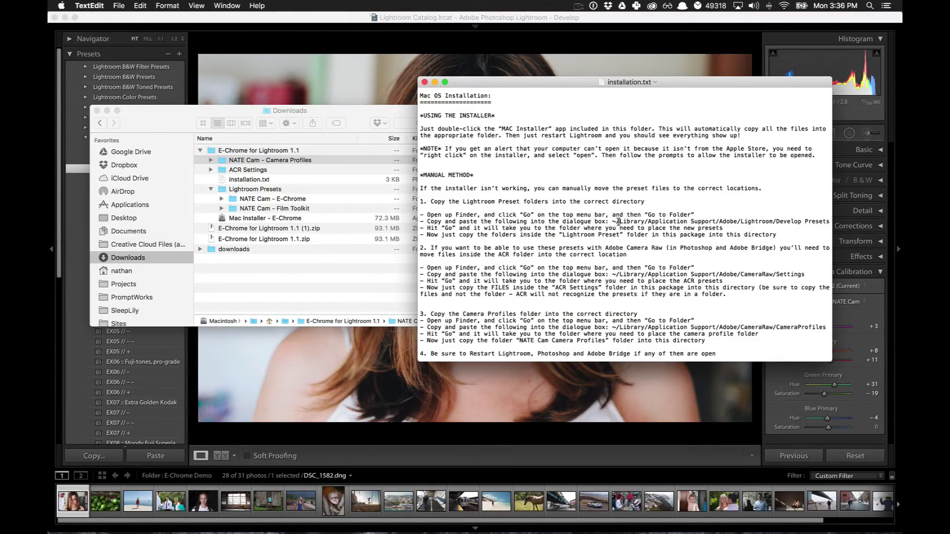
drag(612, 221, 830, 221)
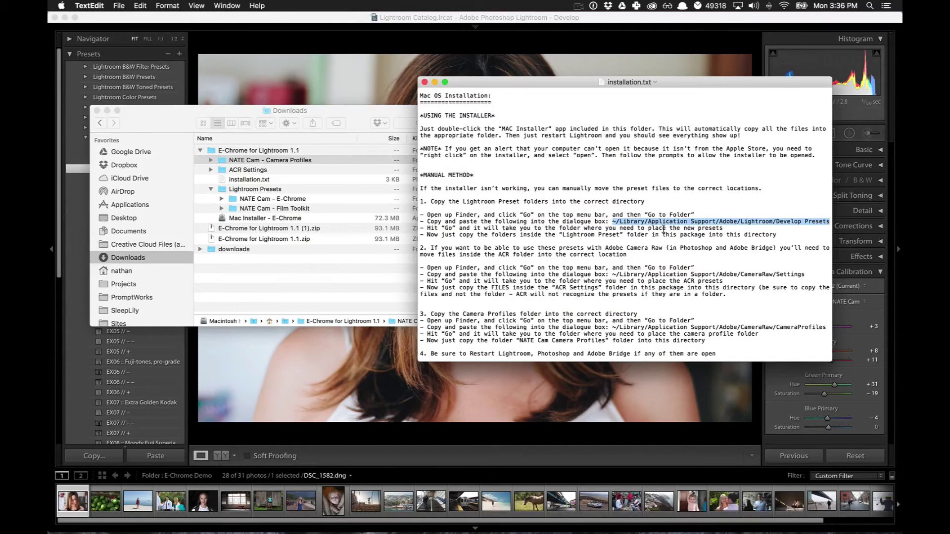
click(196, 21)
click(95, 5)
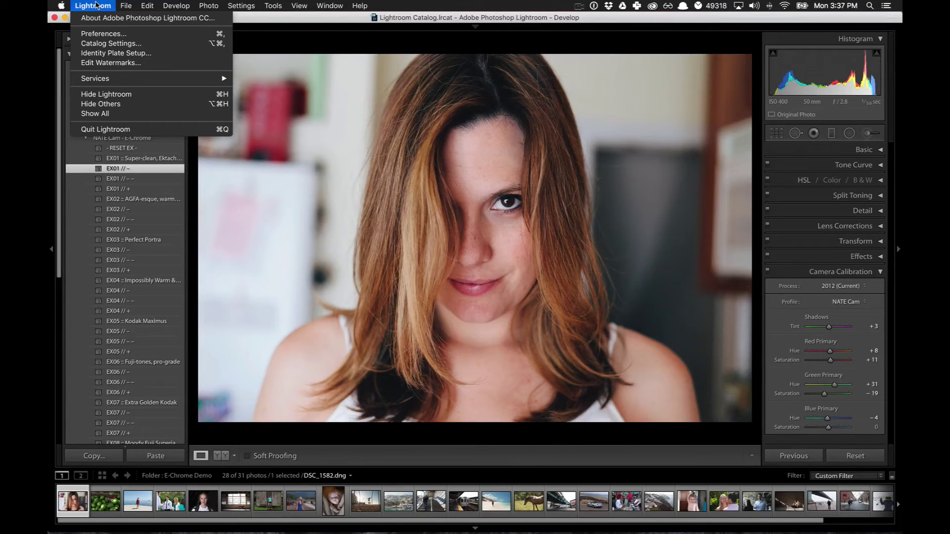
Step: Reveal the Lightroom presets folder in Finder from Lightroom's Presets preferences
click(102, 33)
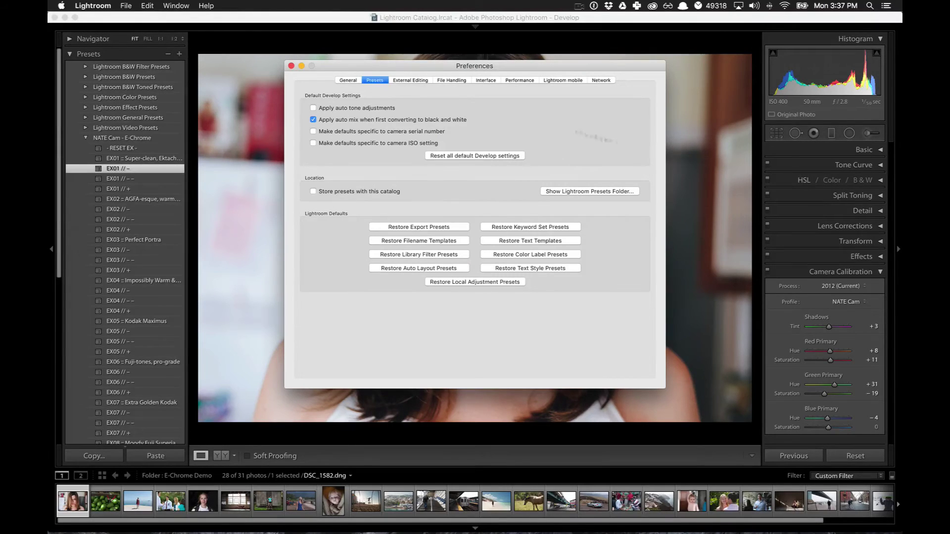
click(583, 193)
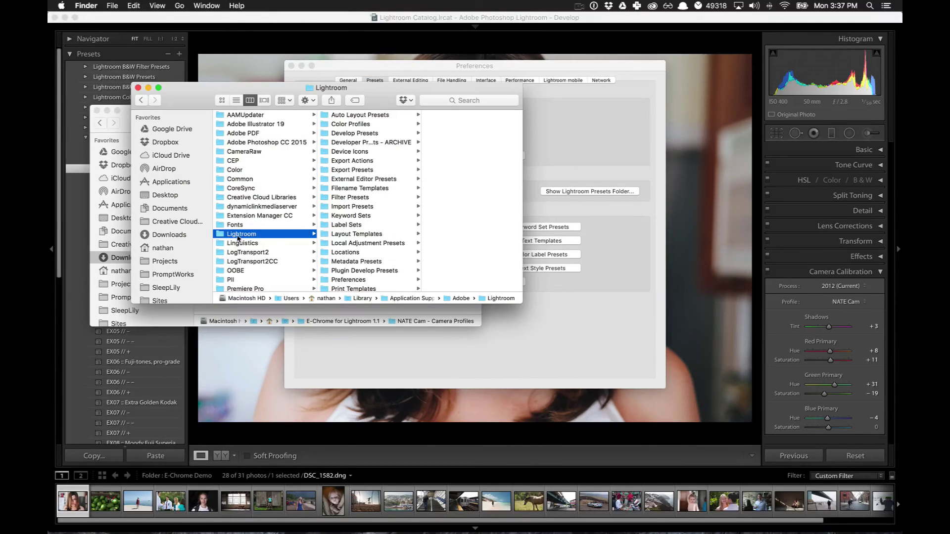
Step: Browse Develop Presets, then open CameraRaw > CameraProfiles to find the NATE Cam profiles folder
click(247, 253)
click(244, 237)
click(366, 135)
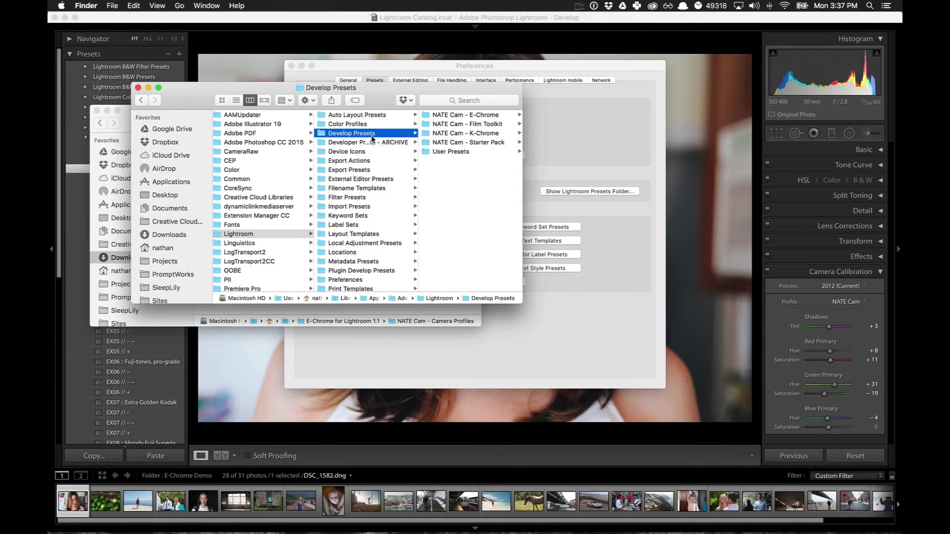
click(245, 234)
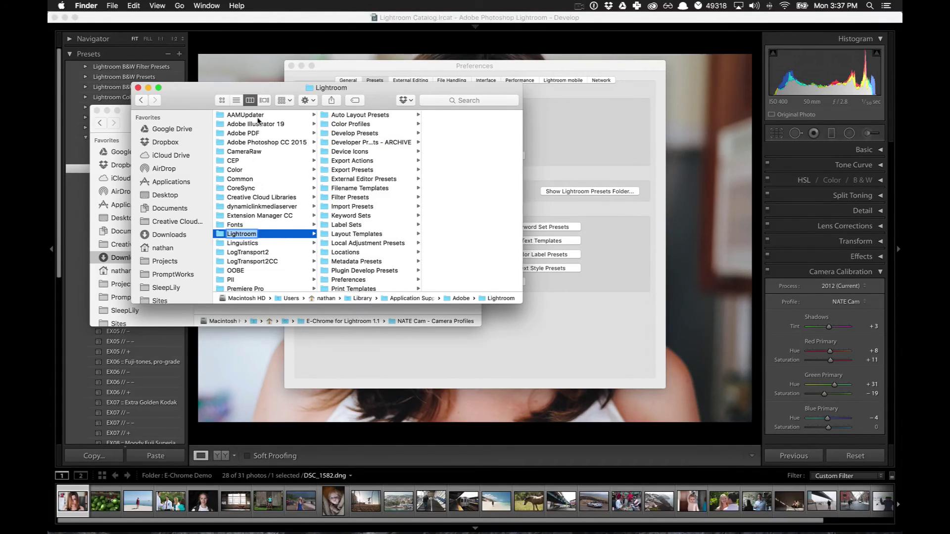
click(253, 151)
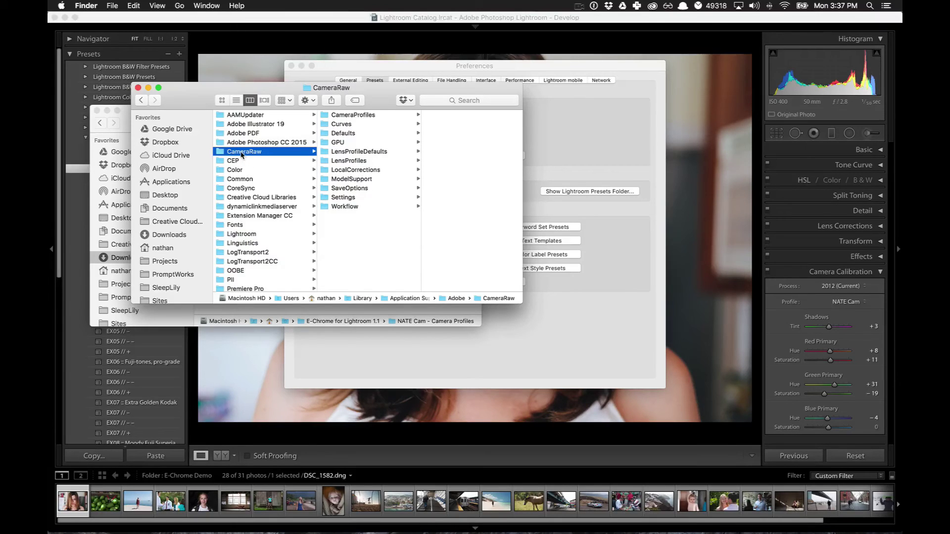
click(352, 117)
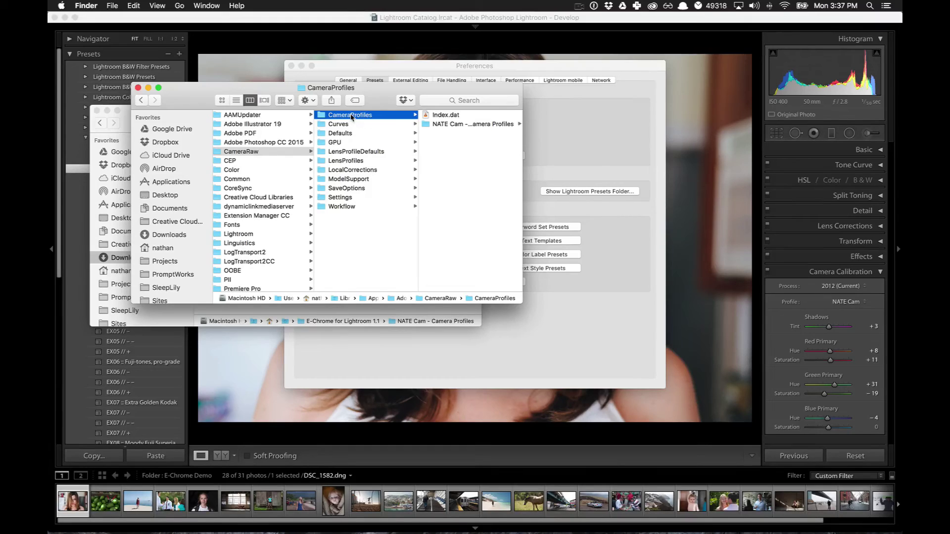
Step: Close Lightroom's Preferences and collapse the NATE Cam - E-Chrome folder in the Develop Presets panel
click(620, 139)
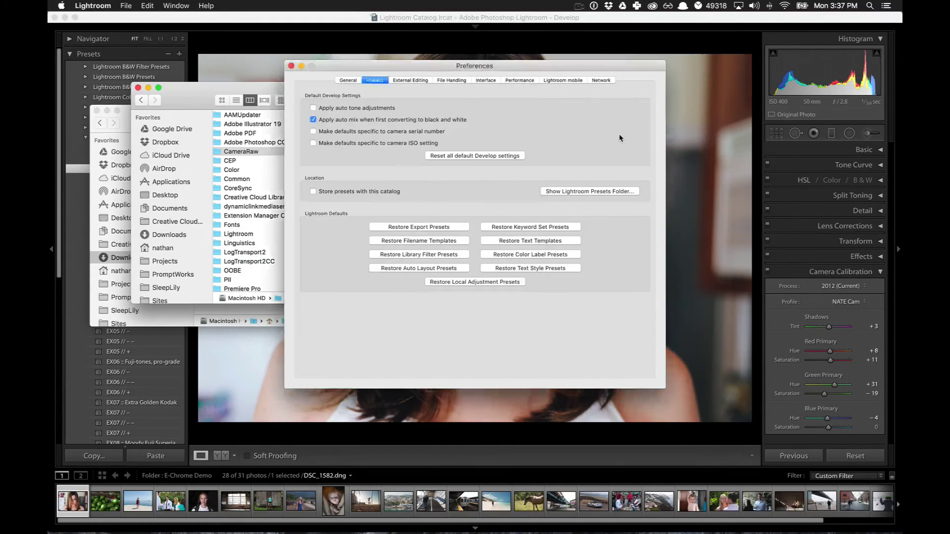
click(694, 181)
click(691, 179)
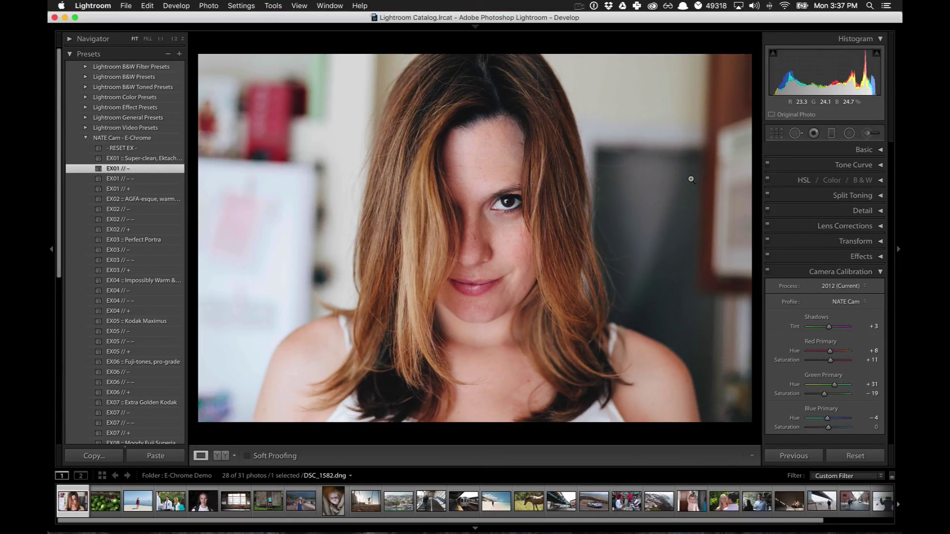
click(86, 138)
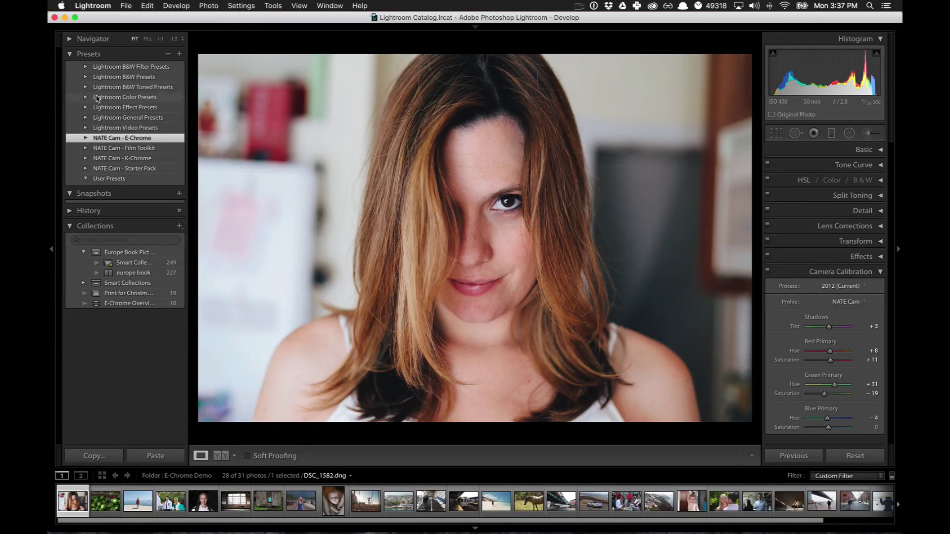